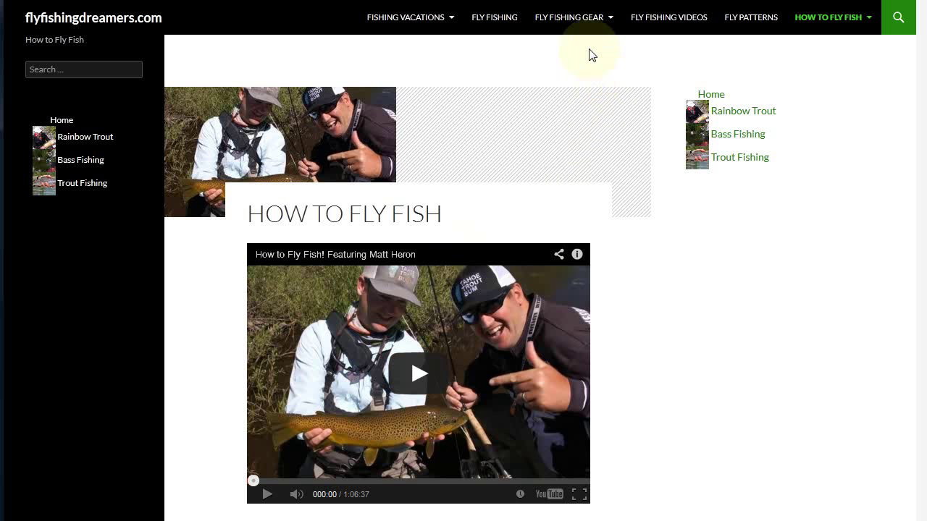
Step: Leave the live How to Fly Fish page for the flyfishingdreamers.com admin Dashboard
{"action": "mouse_move", "coordinate": [585, 24]}
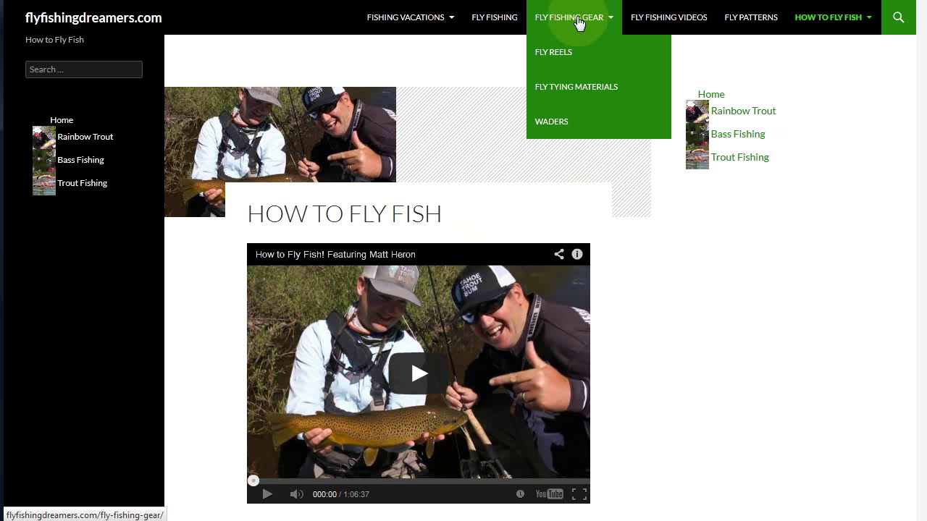
{"action": "mouse_move", "coordinate": [424, 24]}
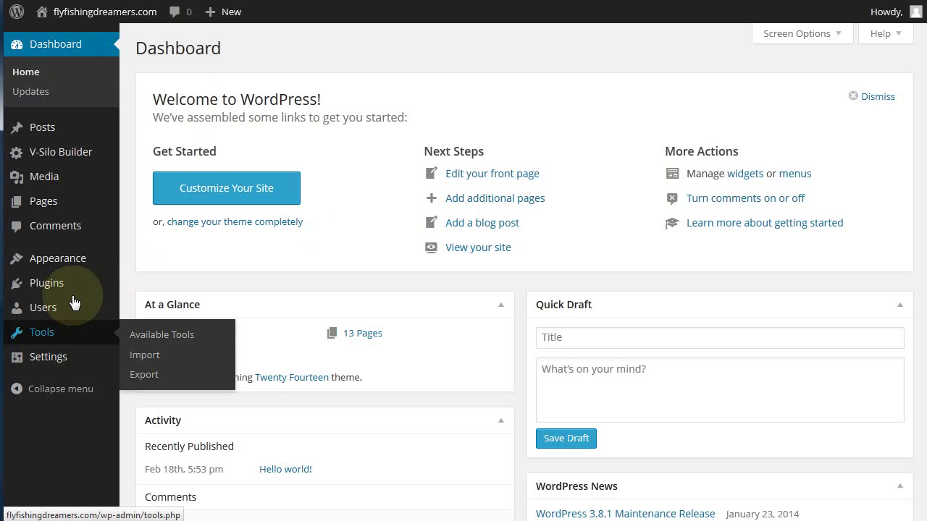
Step: Reach Manage Locations under Appearance > Menus, showing the unassigned Top primary and left-sidebar secondary locations
{"action": "mouse_move", "coordinate": [72, 265]}
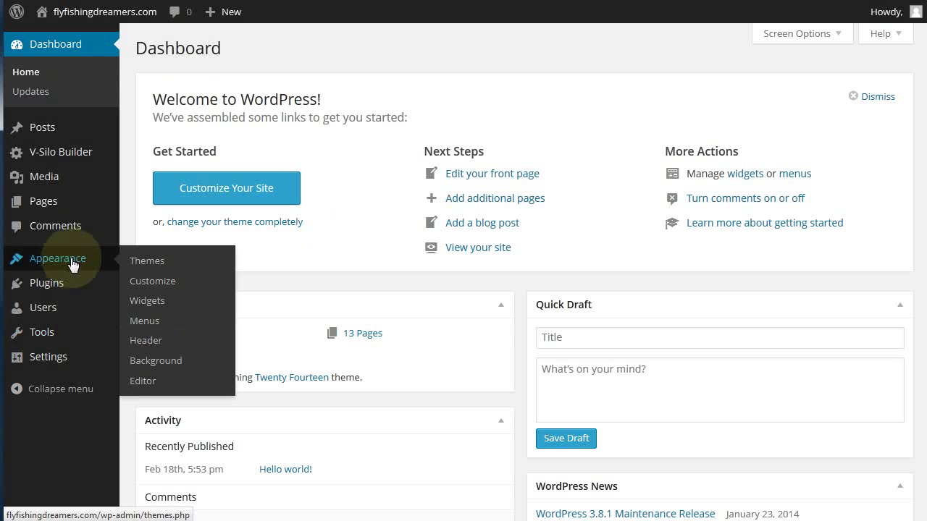
{"action": "left_click", "coordinate": [145, 322]}
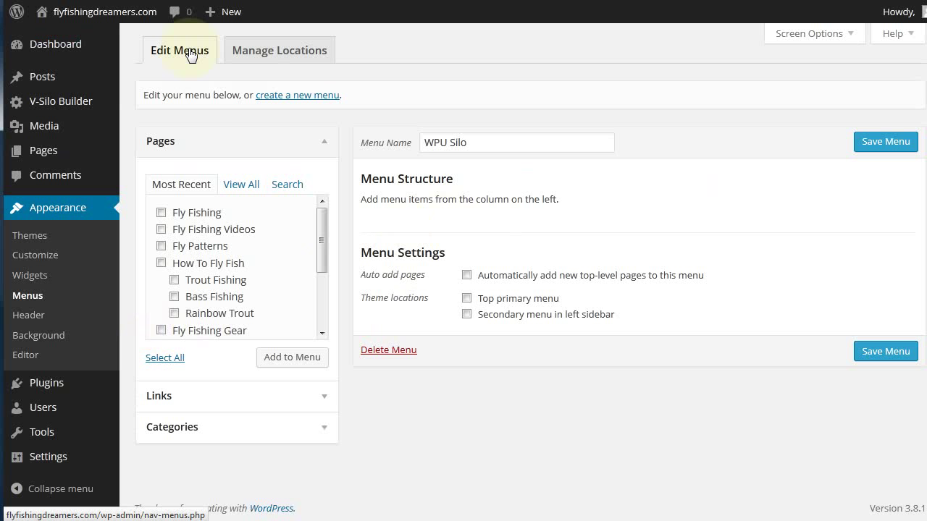
{"action": "left_click", "coordinate": [269, 55]}
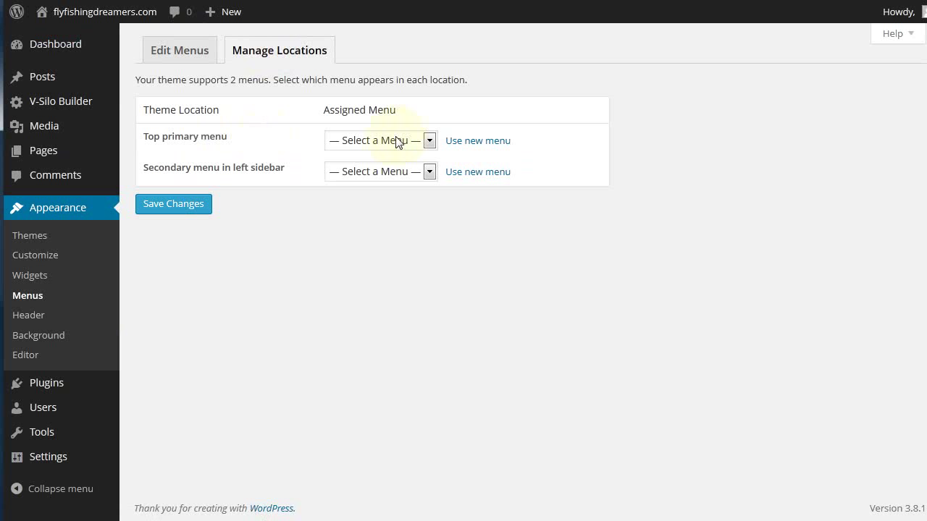
Step: Assign the WPU Silo menu to the Top primary location and save
{"action": "left_click", "coordinate": [429, 140]}
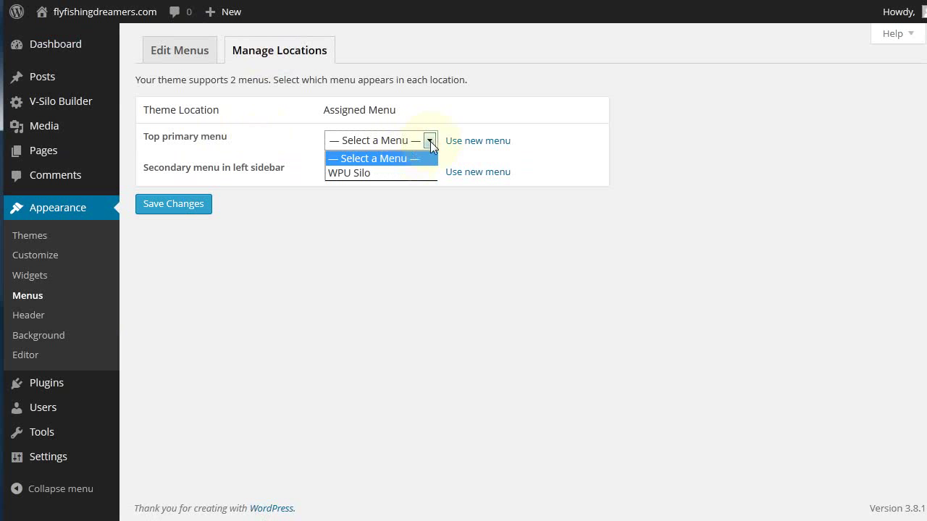
{"action": "left_click", "coordinate": [349, 173]}
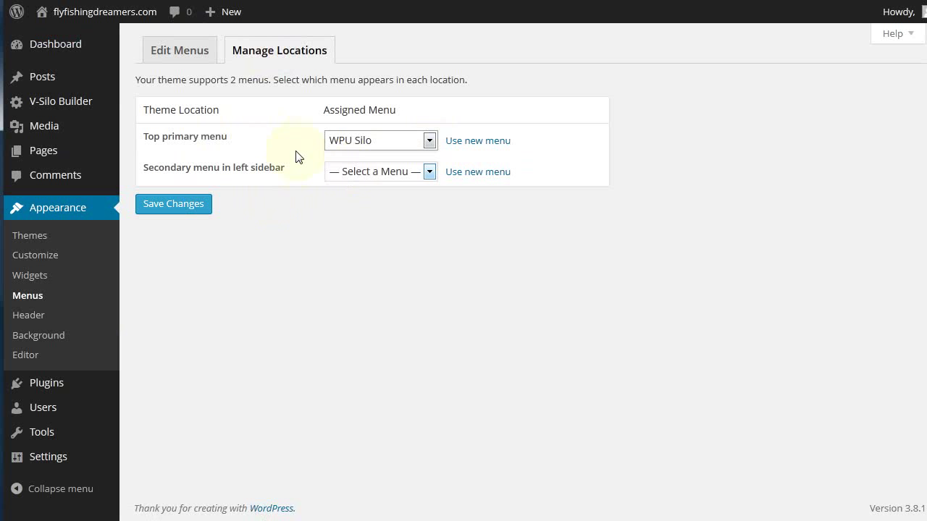
{"action": "left_click", "coordinate": [174, 208]}
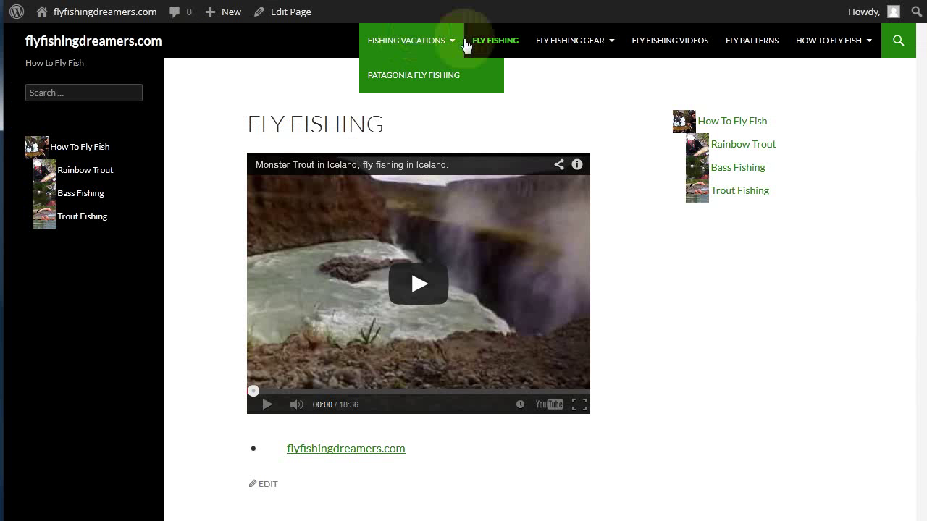
{"action": "mouse_move", "coordinate": [432, 51]}
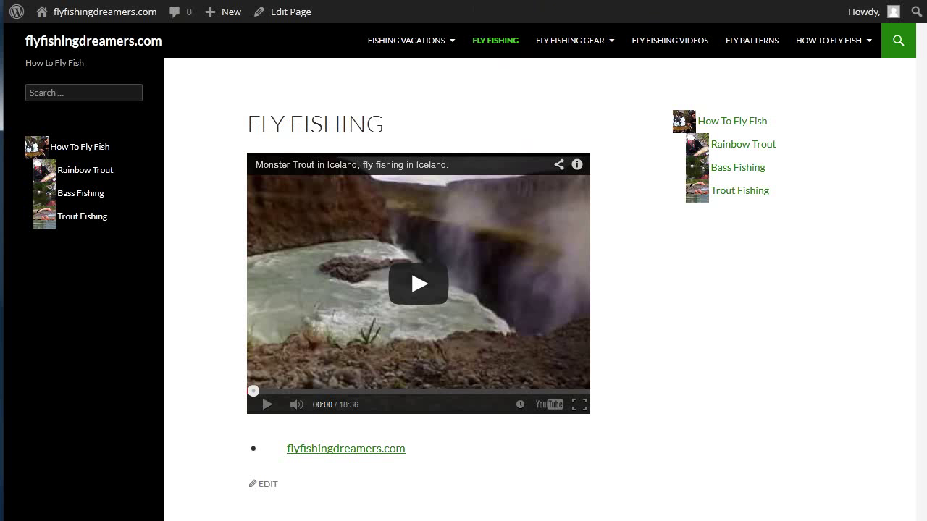
{"action": "left_click", "coordinate": [330, 41]}
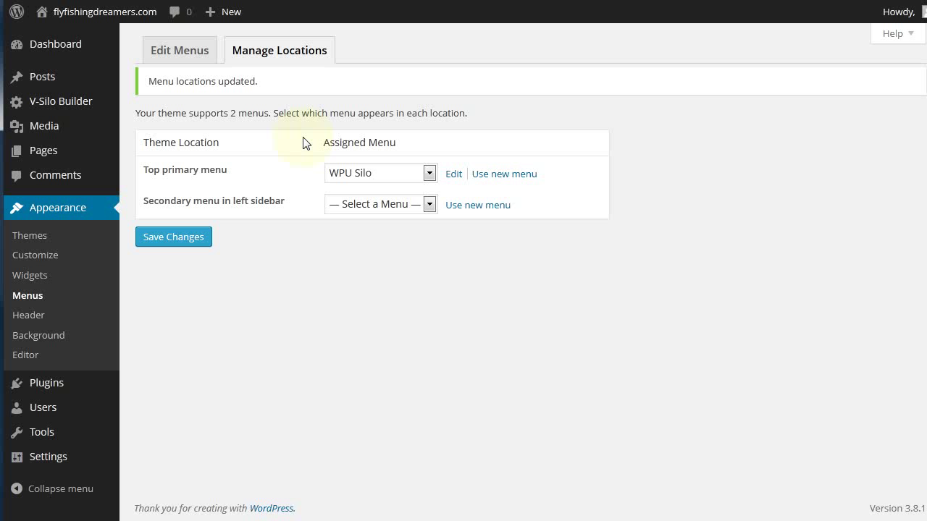
Step: Add Fly Fishing Videos, Fly Patterns, How To Fly Fish, Fly Fishing Gear and Fishing Vacations to WPU Silo
{"action": "left_click", "coordinate": [171, 54]}
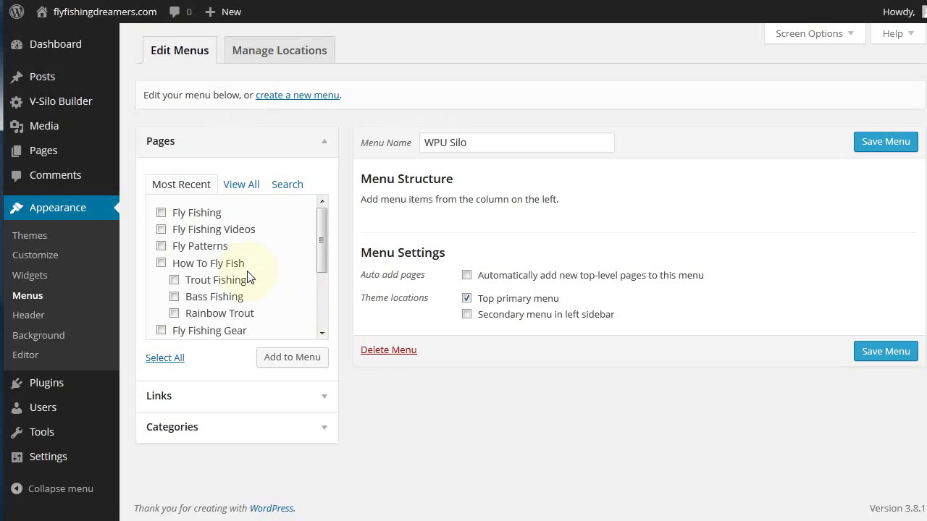
{"action": "left_click", "coordinate": [161, 230]}
{"action": "left_click", "coordinate": [160, 247]}
{"action": "left_click", "coordinate": [160, 262]}
{"action": "left_click_drag", "start_coordinate": [322, 243], "coordinate": [320, 306]}
{"action": "left_click", "coordinate": [160, 251]}
{"action": "left_click", "coordinate": [161, 306]}
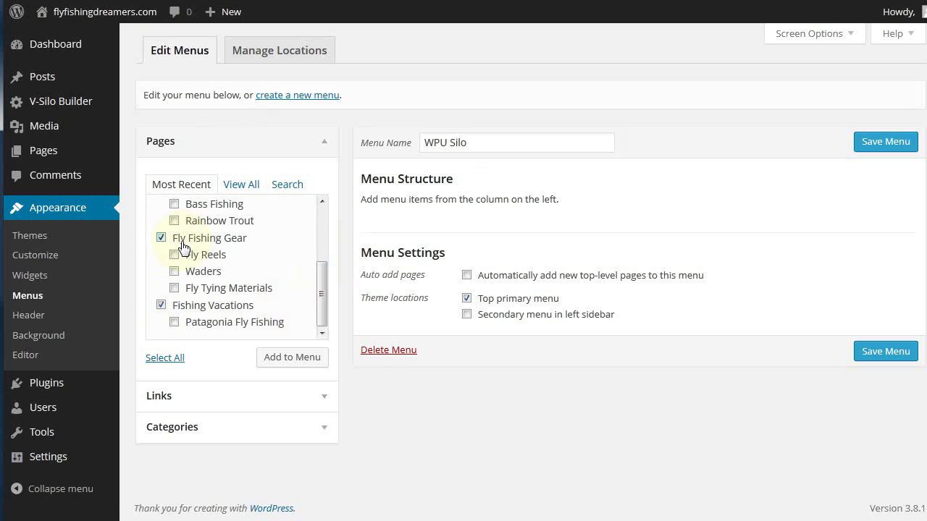
{"action": "left_click_drag", "start_coordinate": [174, 229], "coordinate": [163, 256]}
{"action": "key", "text": "Escape"}
{"action": "left_click", "coordinate": [288, 359]}
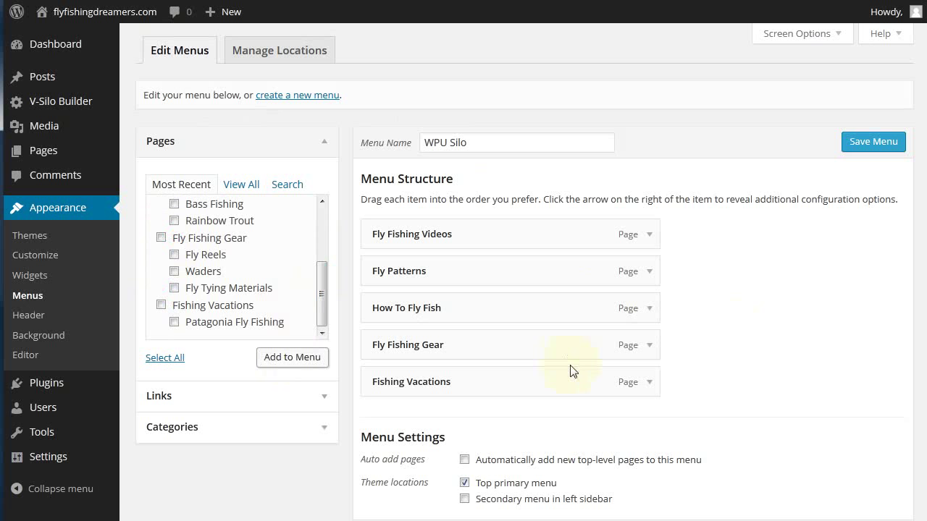
Step: Move How To Fly Fish to the top and Fly Fishing Gear above Fly Patterns, then save the menu
{"action": "scroll", "coordinate": [920, 239], "scroll_direction": "down", "scroll_amount": 1}
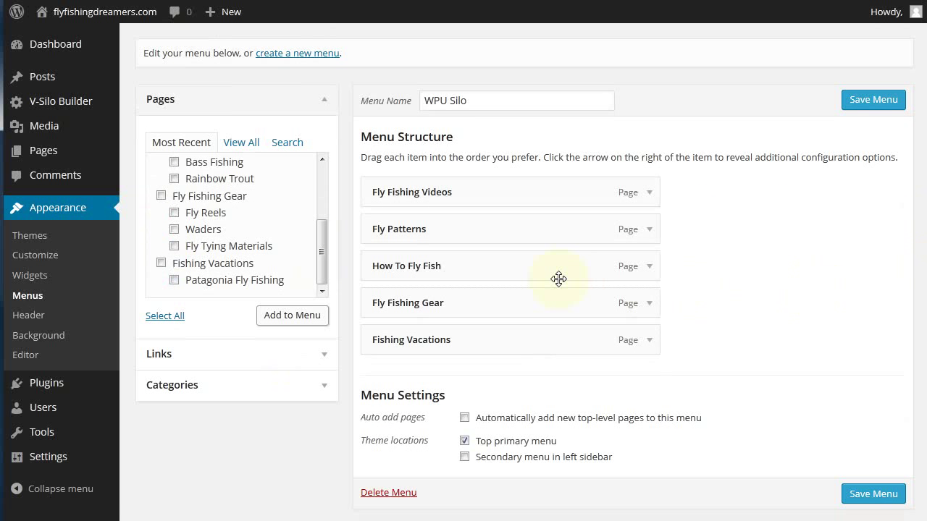
{"action": "left_click_drag", "start_coordinate": [553, 269], "coordinate": [553, 203]}
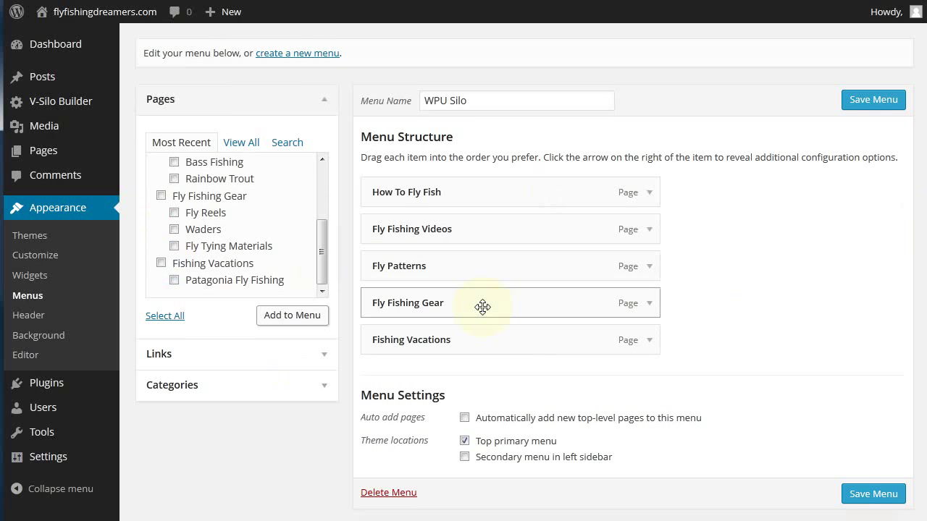
{"action": "left_click_drag", "start_coordinate": [482, 307], "coordinate": [488, 271]}
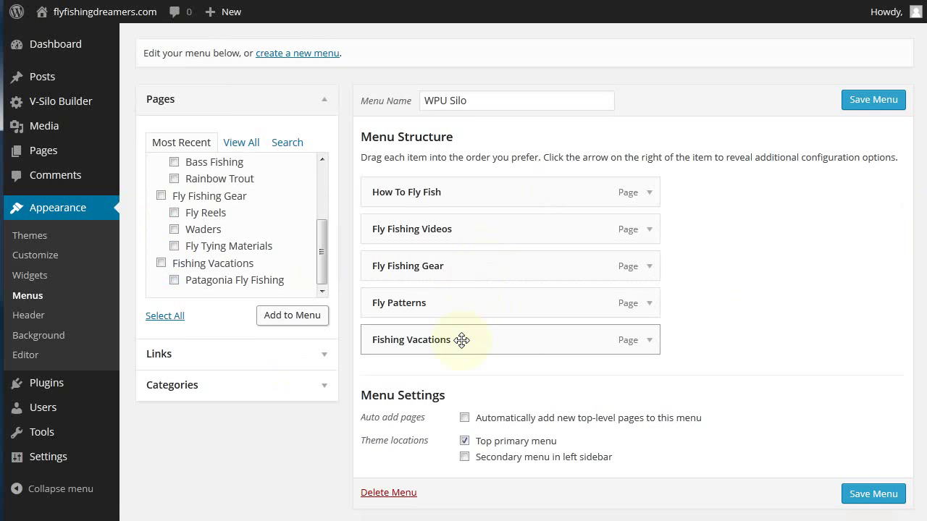
{"action": "left_click", "coordinate": [879, 494]}
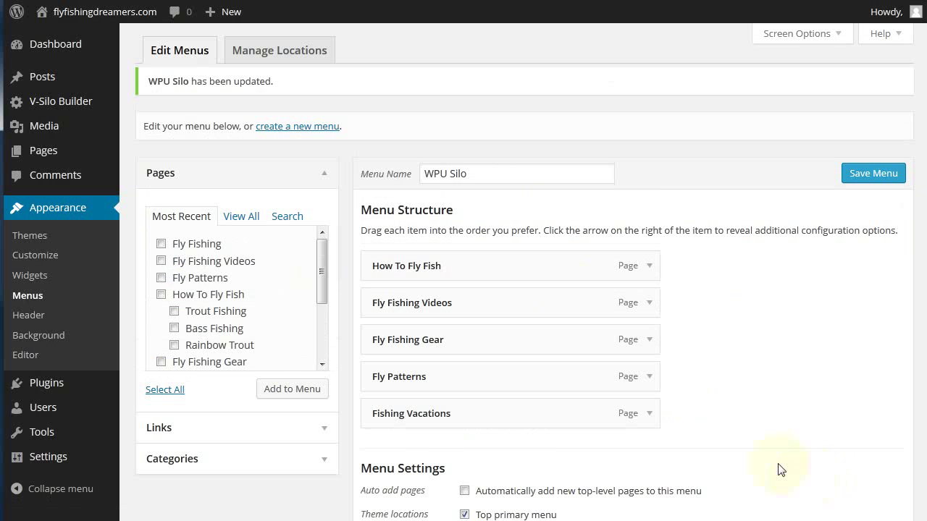
Step: Check the live Fly Fishing page's header menu for the five silo pages in order
{"action": "left_click", "coordinate": [318, 1]}
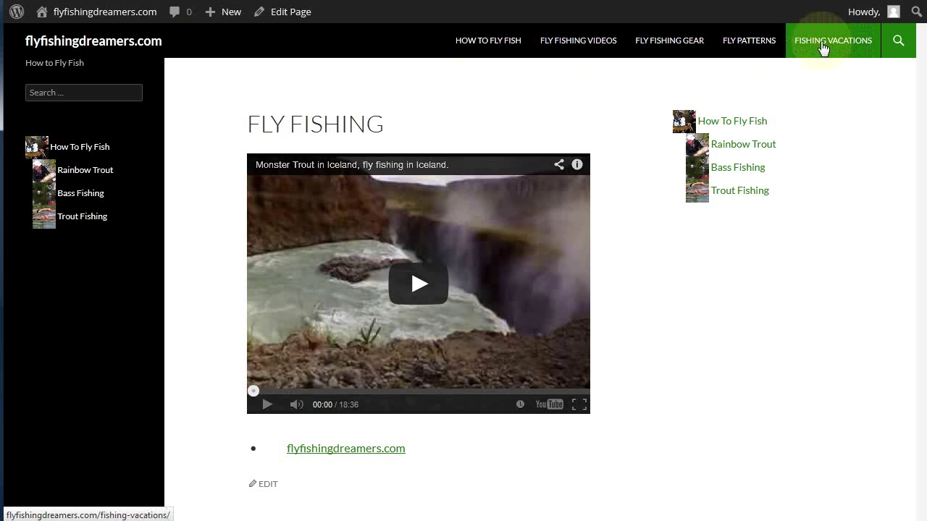
{"action": "key", "text": "ctrl+Tab"}
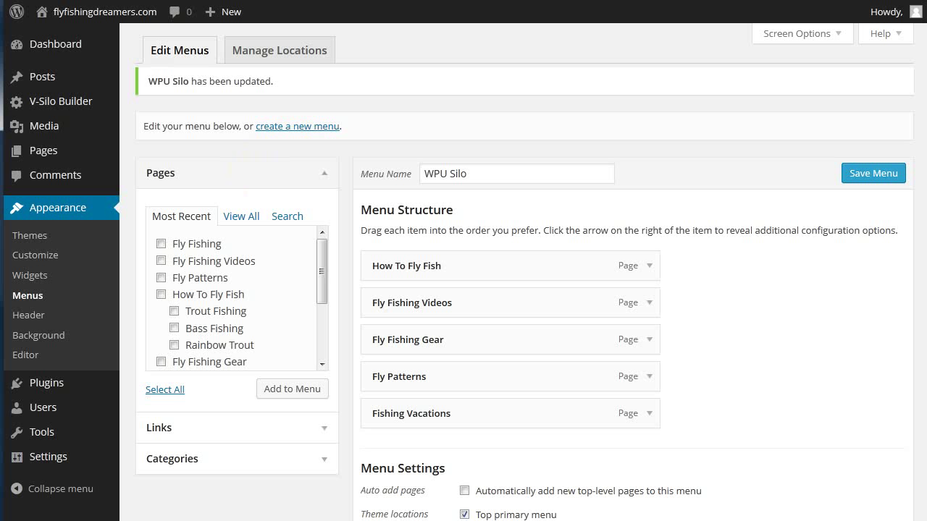
{"action": "key", "text": "ctrl+Tab"}
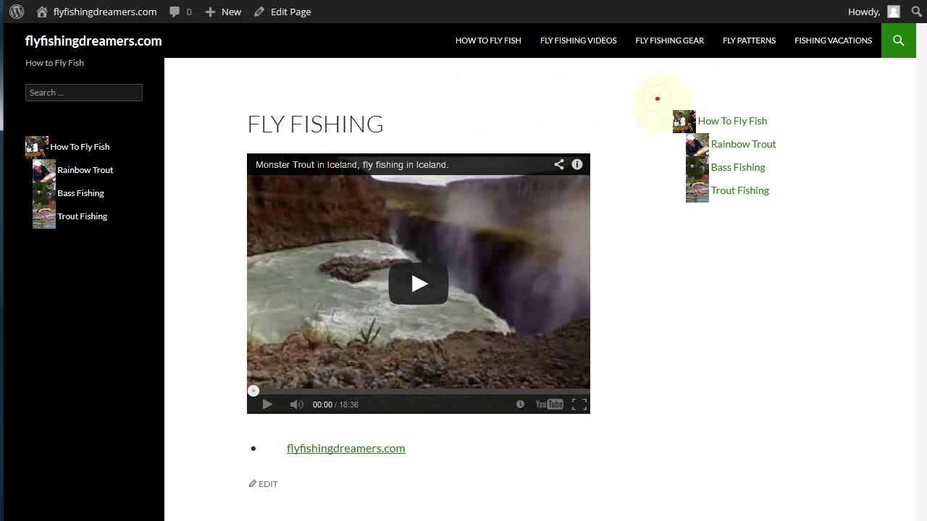
Step: Outline both sidebar silo lists, underline the HOW TO FLY FISH menu entry and mark the page title
{"action": "mouse_move", "coordinate": [656, 97]}
{"action": "left_mouse_down"}
{"action": "mouse_move", "coordinate": [739, 208]}
{"action": "mouse_move", "coordinate": [804, 207]}
{"action": "left_mouse_up"}
{"action": "mouse_move", "coordinate": [657, 97]}
{"action": "left_mouse_down"}
{"action": "mouse_move", "coordinate": [760, 95]}
{"action": "mouse_move", "coordinate": [804, 152]}
{"action": "mouse_move", "coordinate": [802, 212]}
{"action": "left_mouse_up"}
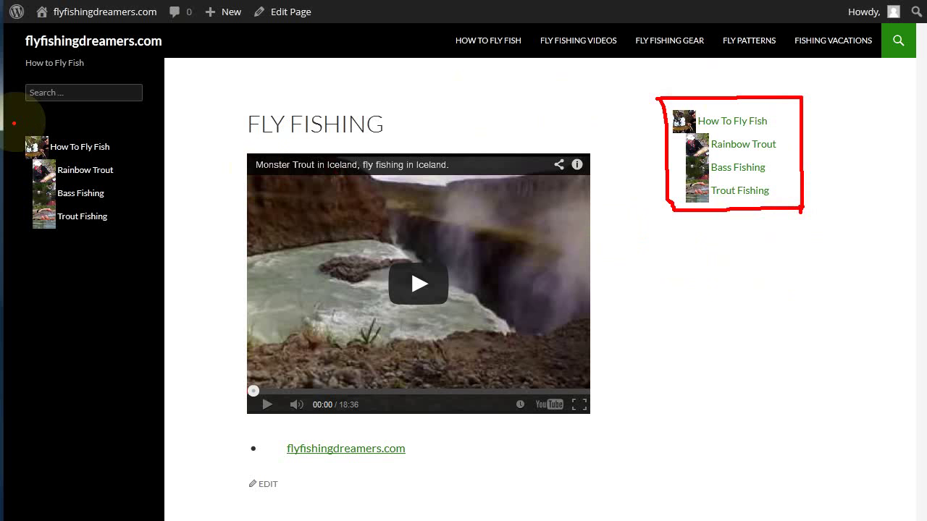
{"action": "mouse_move", "coordinate": [24, 121]}
{"action": "left_mouse_down"}
{"action": "mouse_move", "coordinate": [134, 131]}
{"action": "mouse_move", "coordinate": [134, 248]}
{"action": "mouse_move", "coordinate": [19, 248]}
{"action": "left_mouse_up"}
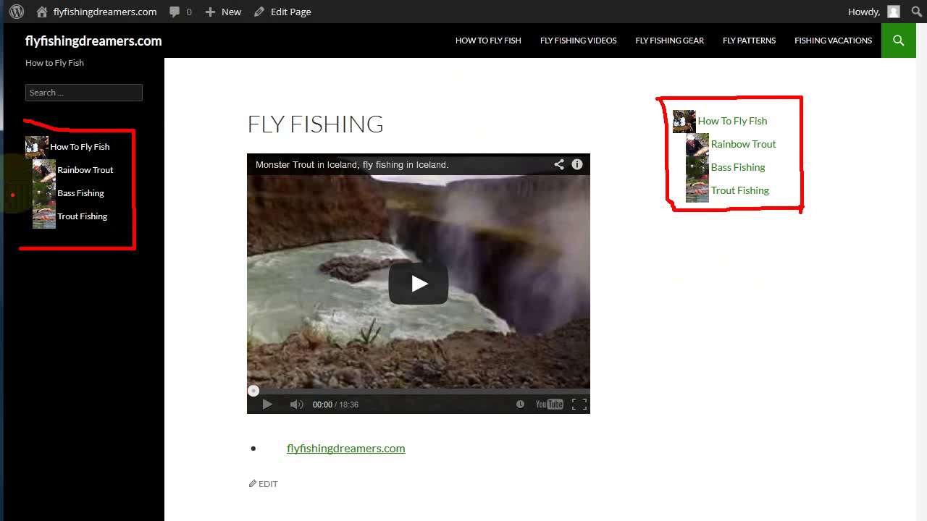
{"action": "left_click", "coordinate": [18, 119]}
{"action": "left_click_drag", "start_coordinate": [22, 117], "coordinate": [20, 247]}
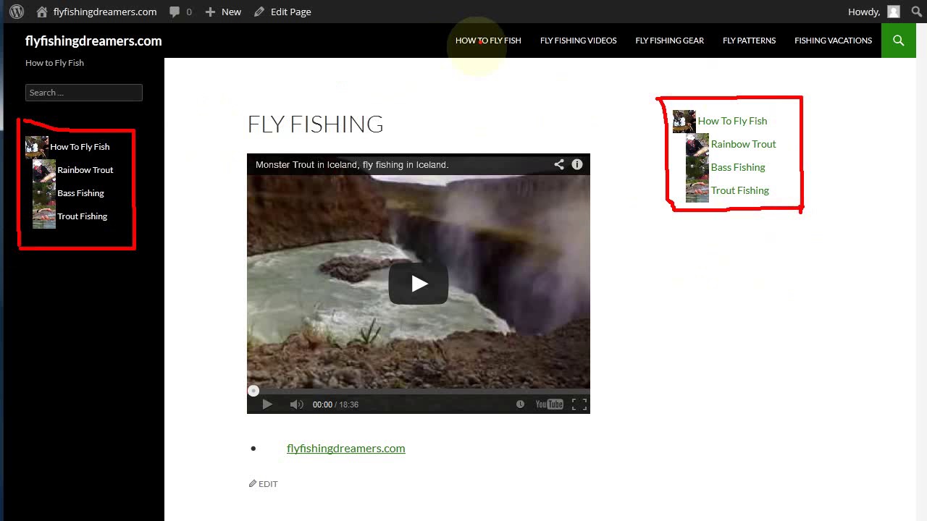
{"action": "left_click_drag", "start_coordinate": [470, 52], "coordinate": [847, 63]}
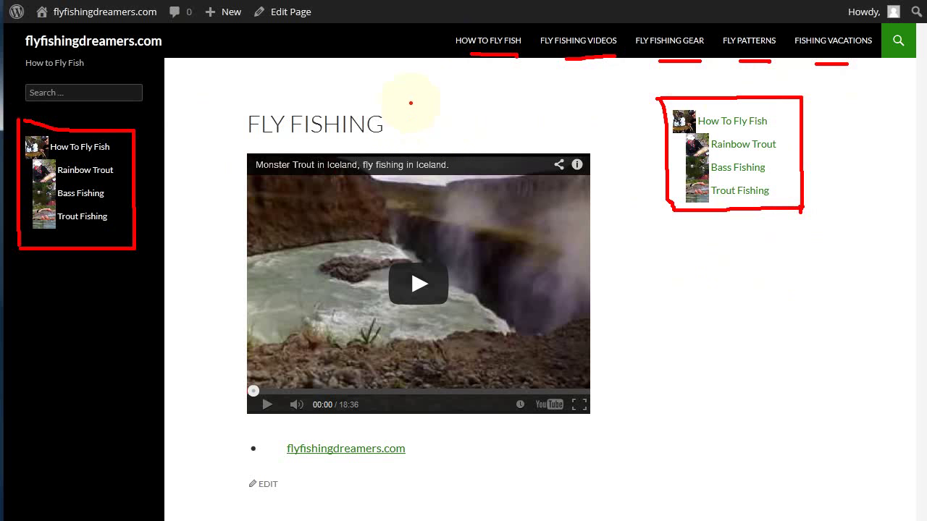
{"action": "mouse_move", "coordinate": [409, 102]}
{"action": "left_mouse_down"}
{"action": "mouse_move", "coordinate": [289, 102]}
{"action": "mouse_move", "coordinate": [221, 138]}
{"action": "mouse_move", "coordinate": [304, 162]}
{"action": "mouse_move", "coordinate": [414, 154]}
{"action": "mouse_move", "coordinate": [414, 104]}
{"action": "left_mouse_up"}
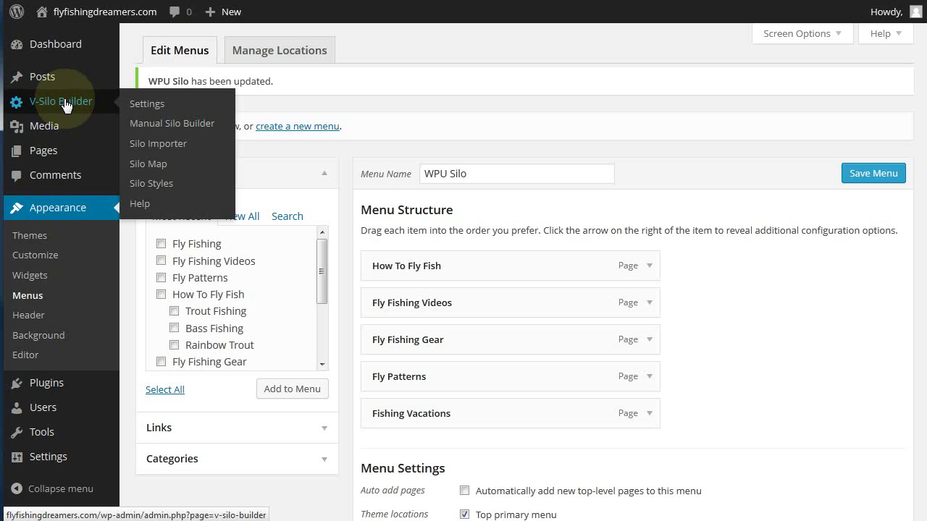
{"action": "left_click", "coordinate": [150, 165]}
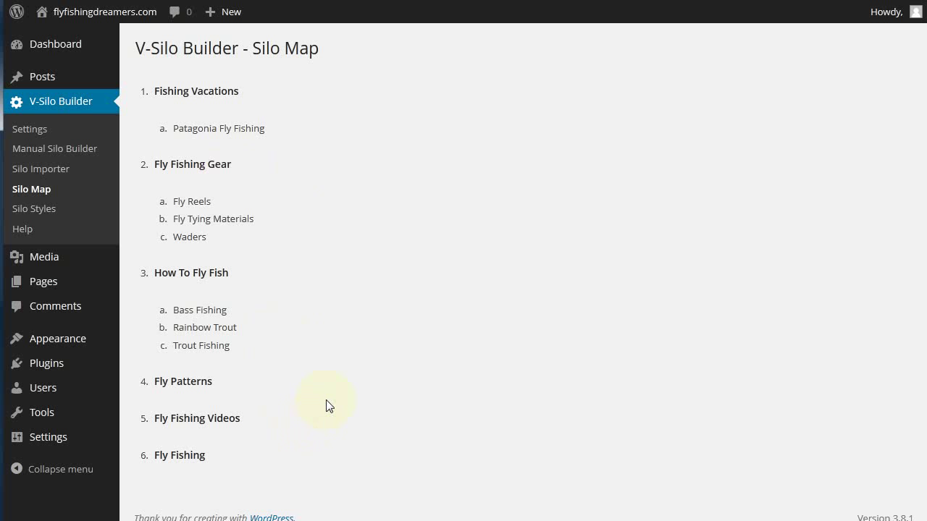
{"action": "scroll", "coordinate": [324, 406], "scroll_direction": "down", "scroll_amount": 1}
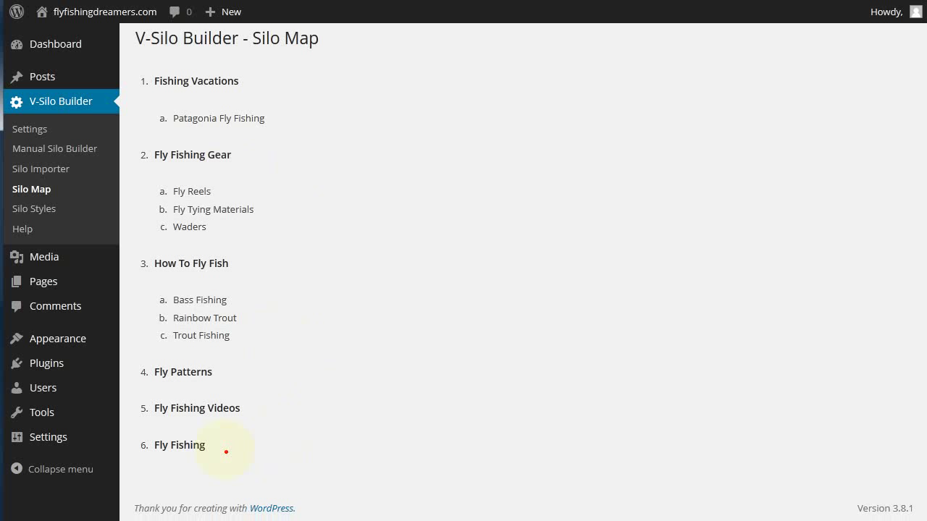
{"action": "mouse_move", "coordinate": [223, 431]}
{"action": "left_mouse_down"}
{"action": "mouse_move", "coordinate": [137, 433]}
{"action": "mouse_move", "coordinate": [138, 475]}
{"action": "mouse_move", "coordinate": [217, 472]}
{"action": "mouse_move", "coordinate": [221, 432]}
{"action": "left_mouse_up"}
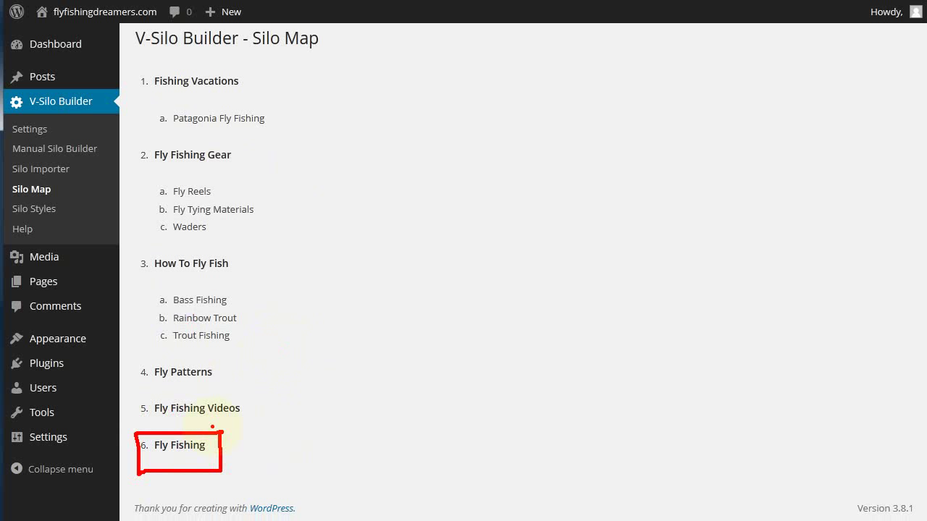
{"action": "key", "text": "Escape"}
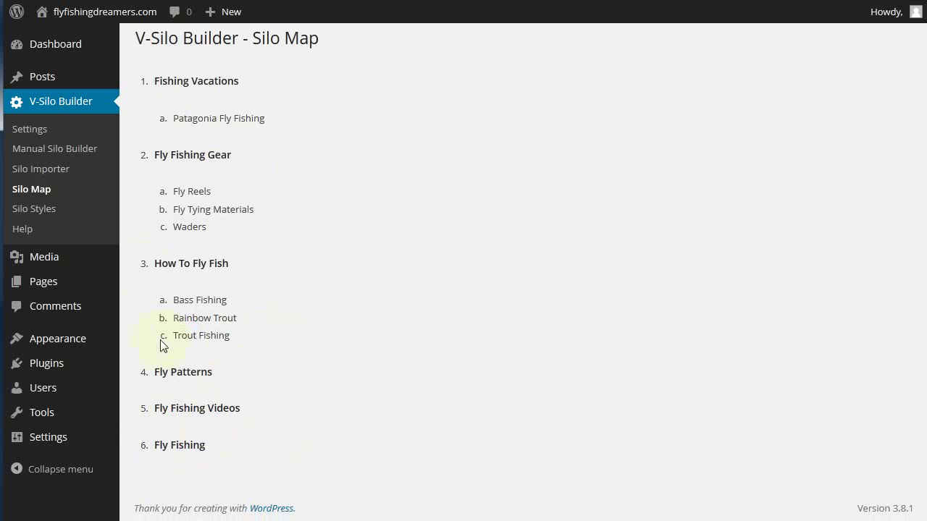
{"action": "mouse_move", "coordinate": [48, 293]}
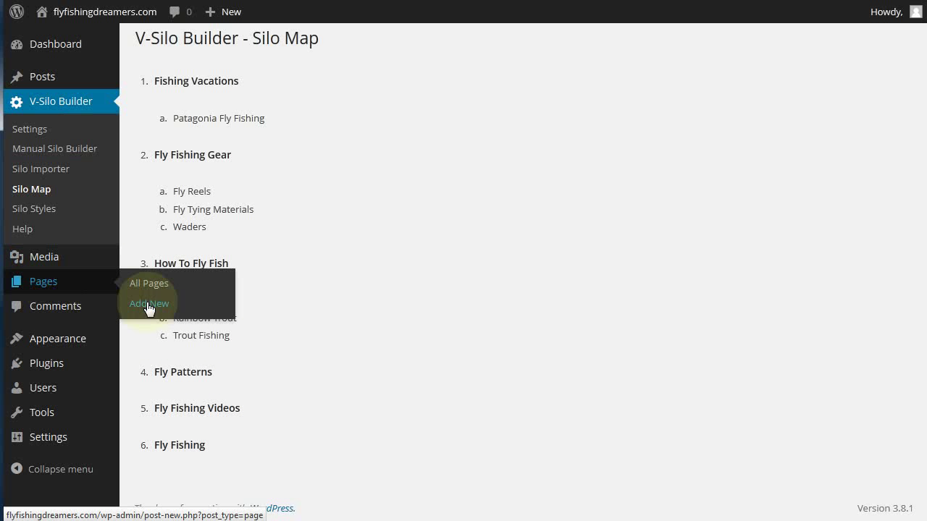
Step: Add a new page titled 'Home' with a capital H and publish it
{"action": "left_click", "coordinate": [149, 305]}
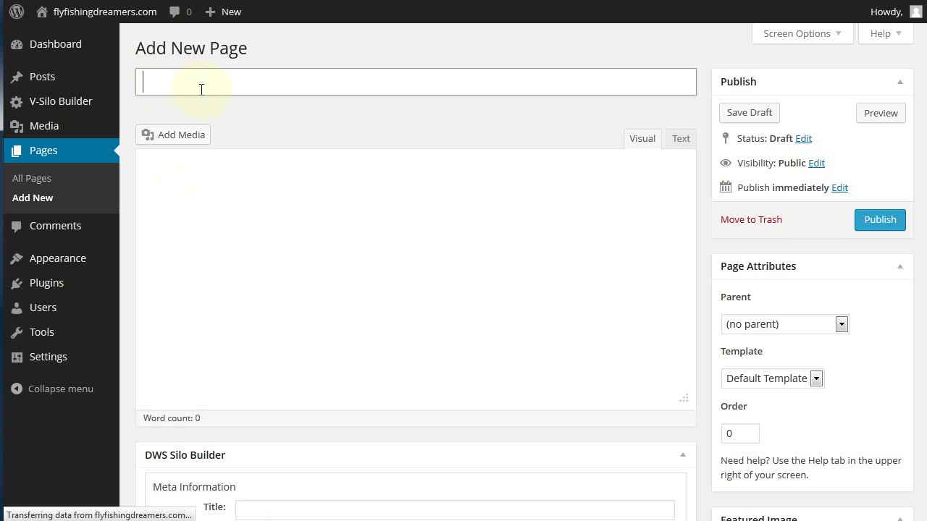
{"action": "type", "text": "home"}
{"action": "key", "text": "Left"}
{"action": "key", "text": "Left"}
{"action": "key", "text": "Left"}
{"action": "key", "text": "BackSpace"}
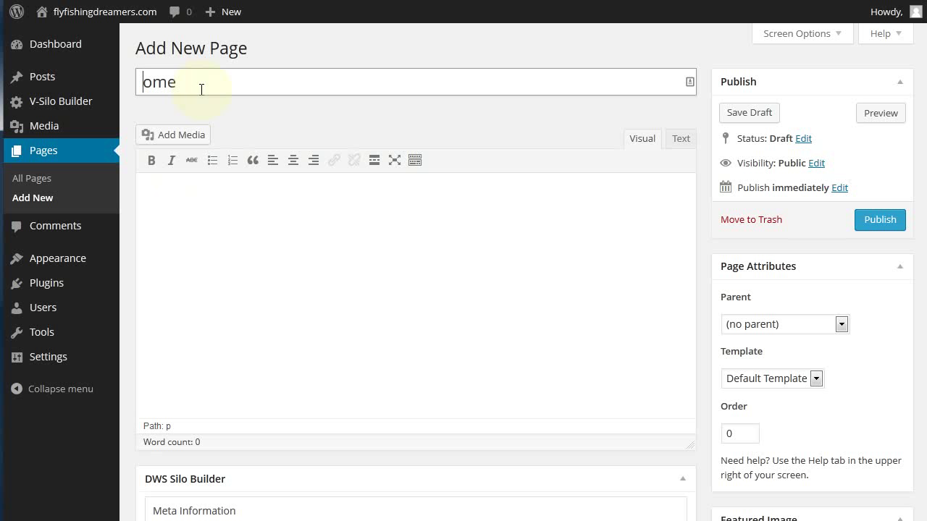
{"action": "type", "text": "H"}
{"action": "scroll", "coordinate": [920, 180], "scroll_direction": "down", "scroll_amount": 3}
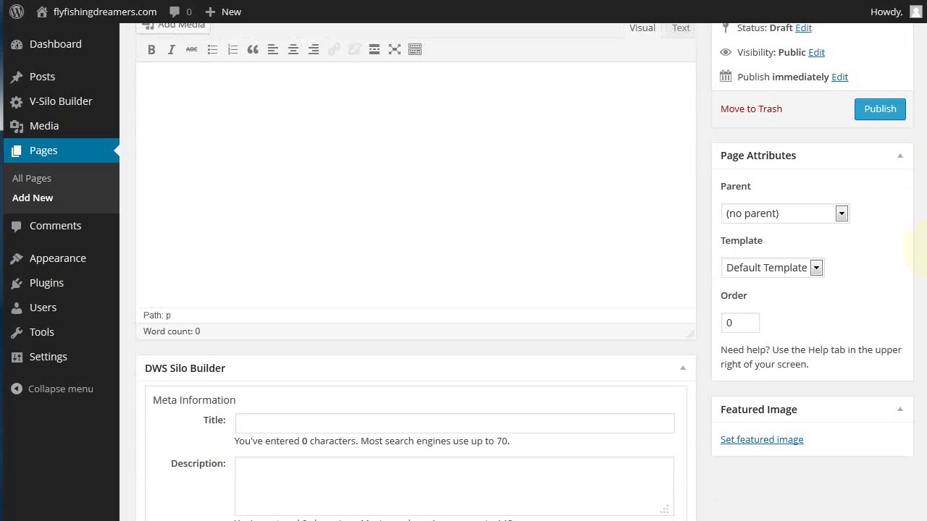
{"action": "scroll", "coordinate": [921, 180], "scroll_direction": "up", "scroll_amount": 3}
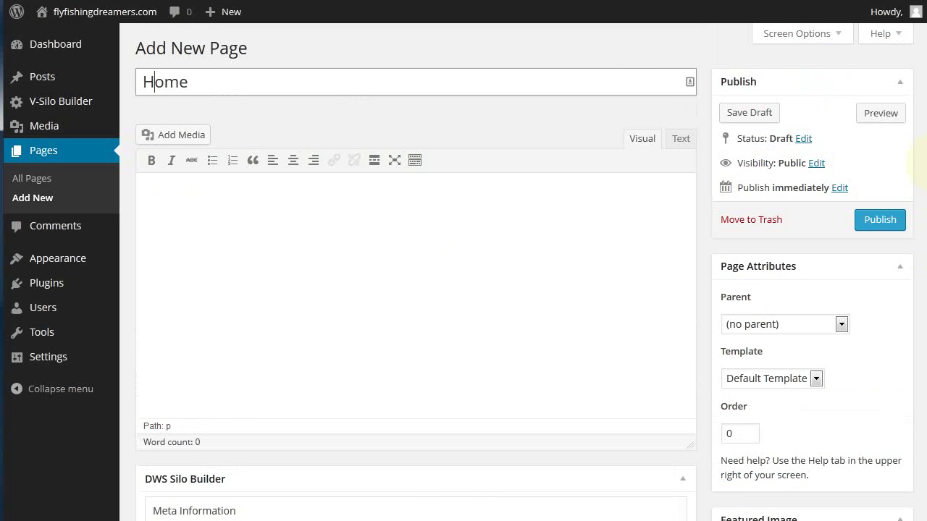
{"action": "left_click", "coordinate": [879, 219]}
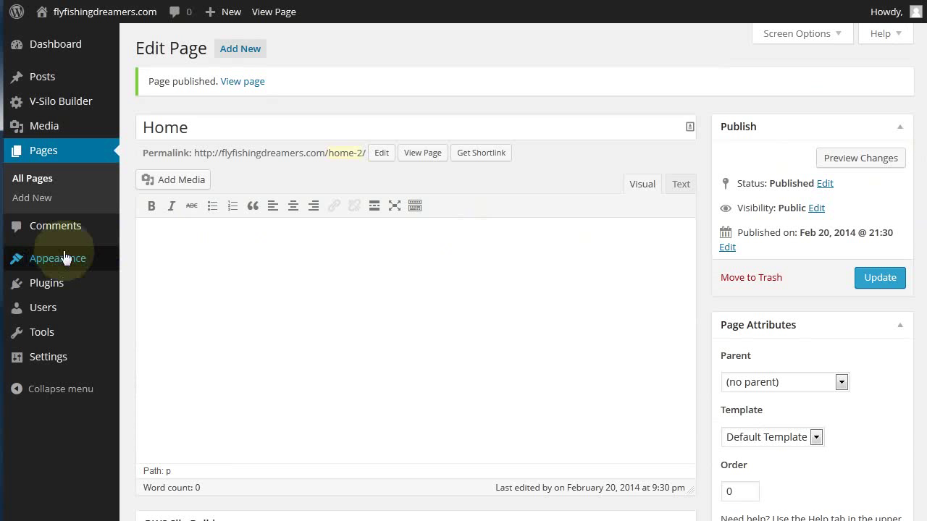
Step: In Reading settings, set Front page to Home and Posts page to — Select —, then save
{"action": "mouse_move", "coordinate": [59, 264]}
{"action": "mouse_move", "coordinate": [23, 357]}
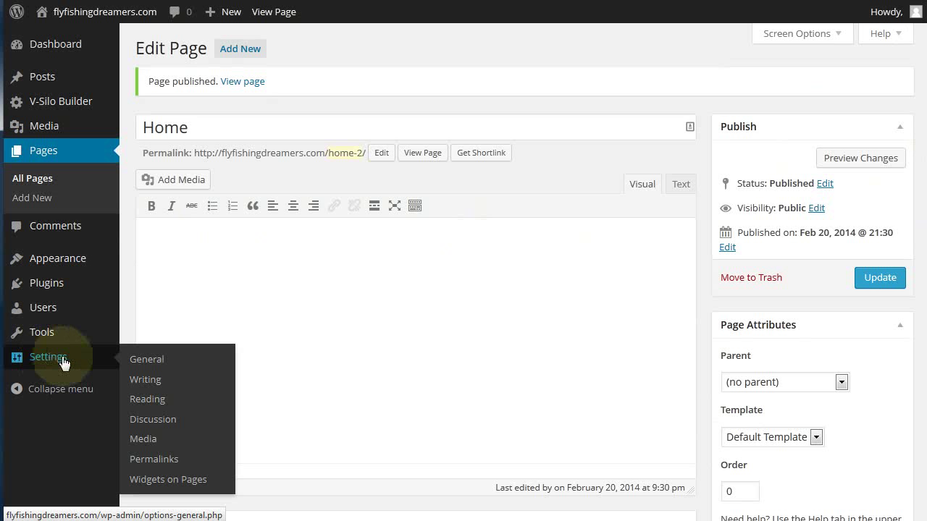
{"action": "left_click", "coordinate": [146, 402]}
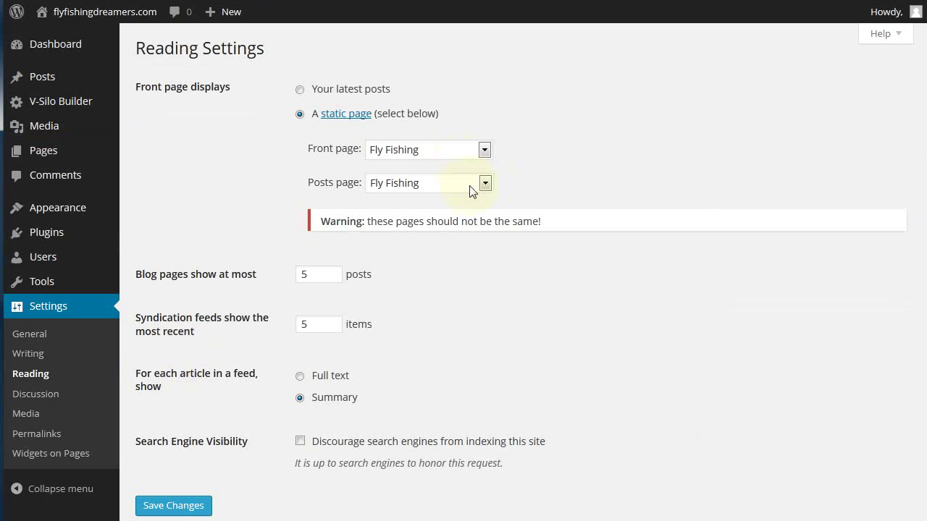
{"action": "left_click", "coordinate": [486, 156]}
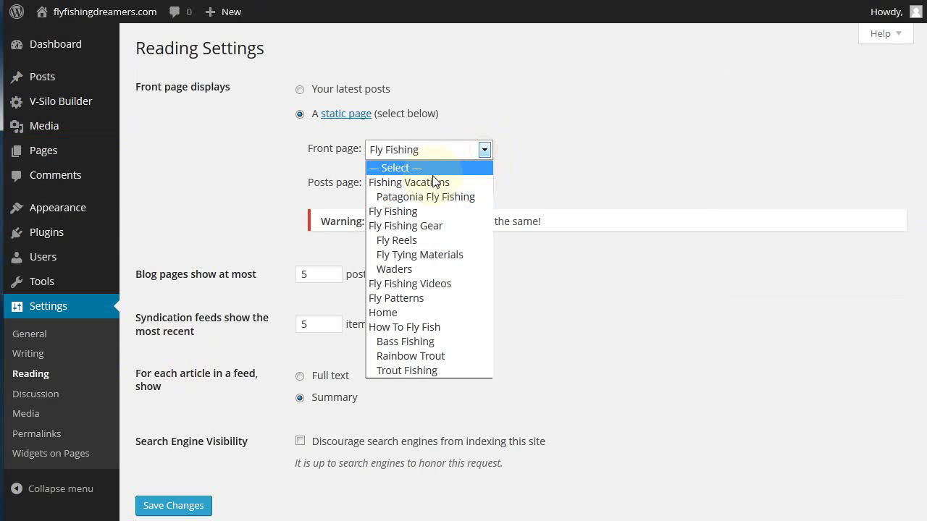
{"action": "left_click", "coordinate": [388, 316]}
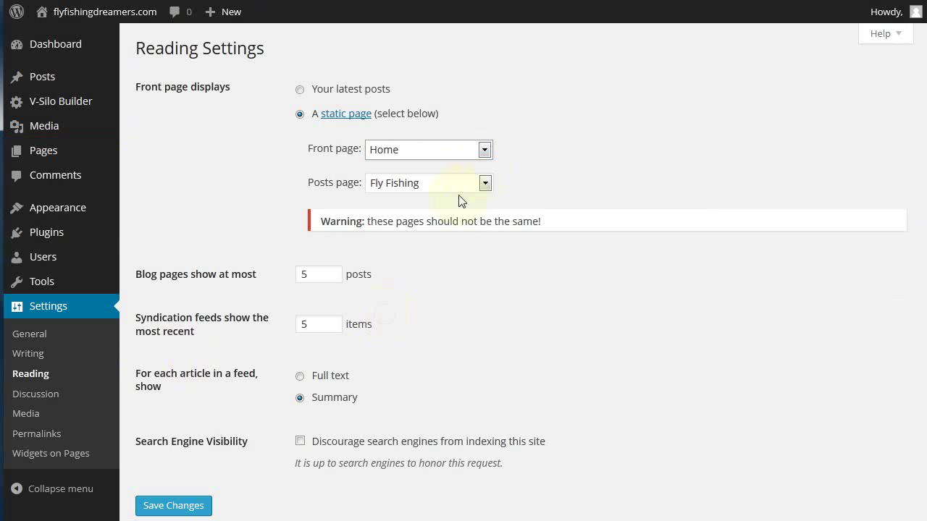
{"action": "left_click", "coordinate": [484, 183]}
{"action": "left_click", "coordinate": [389, 203]}
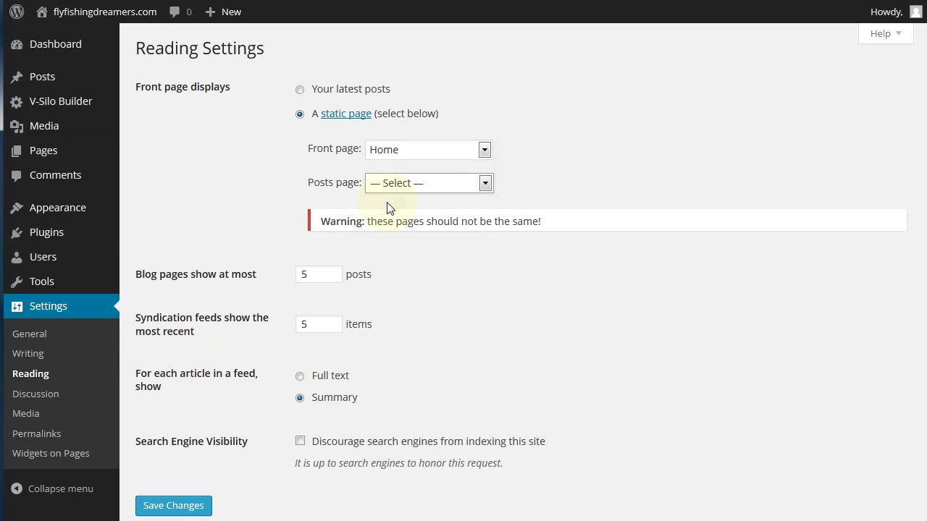
{"action": "left_click", "coordinate": [168, 507]}
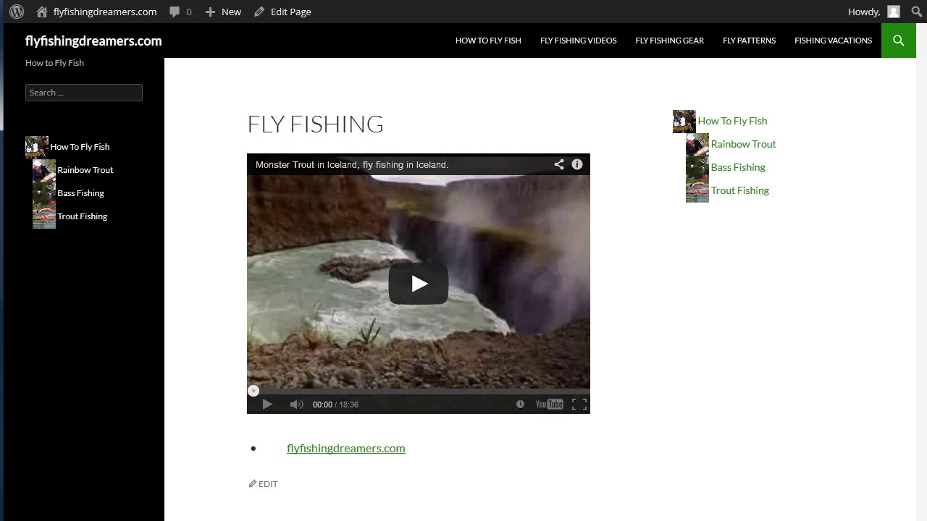
Step: Load the new Home page from the site title and mark the silo lists in both sidebars
{"action": "mouse_move", "coordinate": [94, 15]}
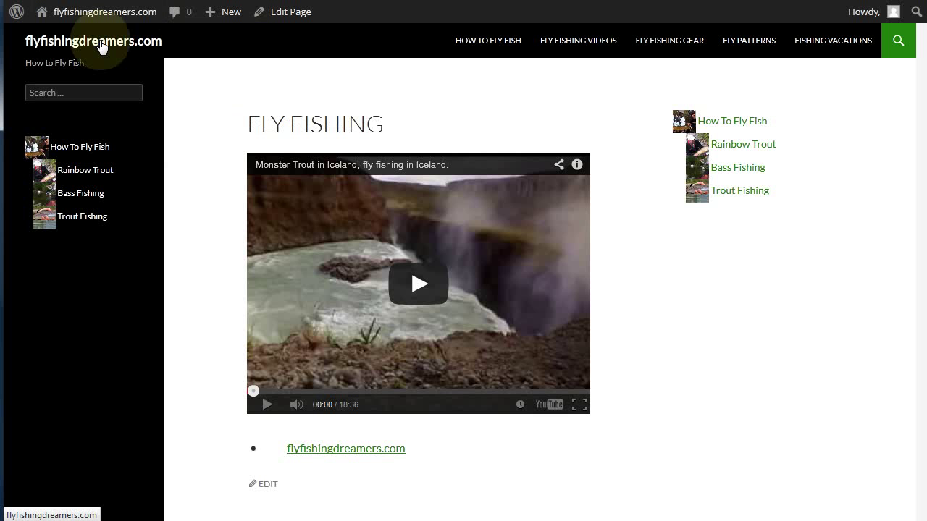
{"action": "left_click", "coordinate": [102, 47]}
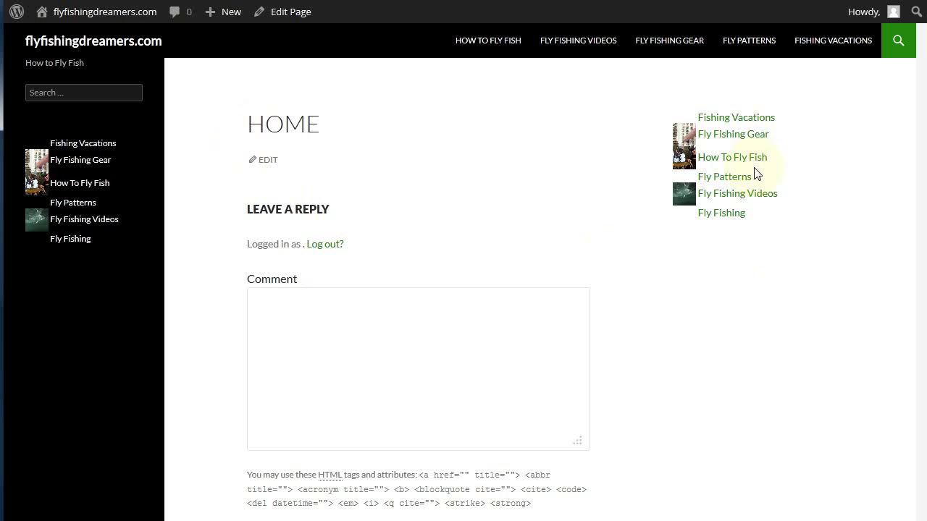
{"action": "mouse_move", "coordinate": [731, 105]}
{"action": "left_mouse_down"}
{"action": "mouse_move", "coordinate": [789, 105]}
{"action": "mouse_move", "coordinate": [806, 204]}
{"action": "mouse_move", "coordinate": [733, 246]}
{"action": "left_mouse_up"}
{"action": "mouse_move", "coordinate": [76, 123]}
{"action": "left_mouse_down"}
{"action": "mouse_move", "coordinate": [135, 231]}
{"action": "mouse_move", "coordinate": [87, 263]}
{"action": "left_mouse_up"}
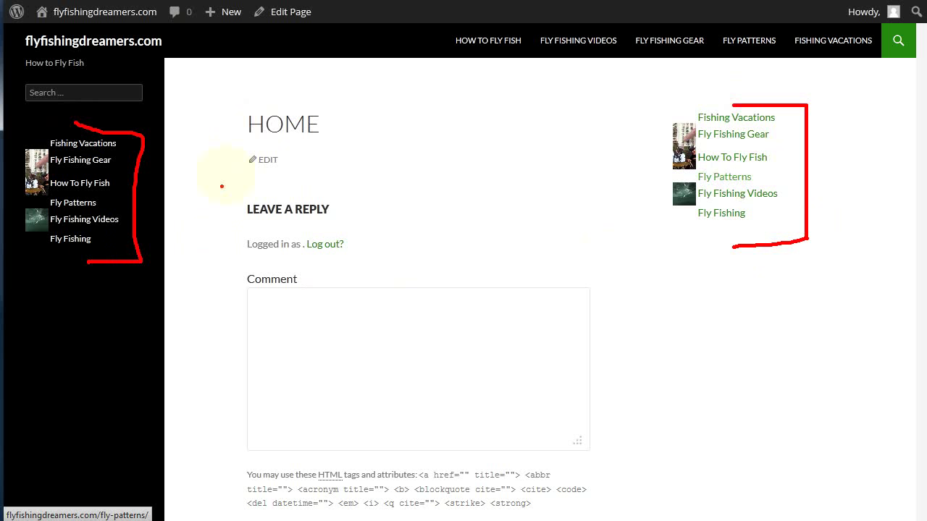
{"action": "mouse_move", "coordinate": [240, 108]}
{"action": "left_mouse_down"}
{"action": "mouse_move", "coordinate": [221, 114]}
{"action": "mouse_move", "coordinate": [253, 284]}
{"action": "mouse_move", "coordinate": [264, 286]}
{"action": "left_mouse_up"}
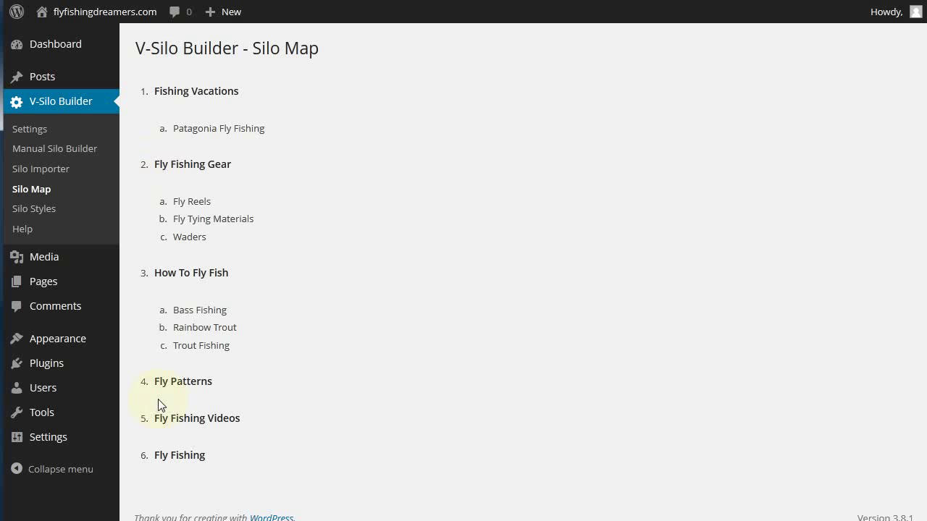
Step: Go to All Pages, listing 14 published pages including Fly Fishing
{"action": "mouse_move", "coordinate": [170, 437]}
{"action": "left_mouse_down"}
{"action": "mouse_move", "coordinate": [130, 464]}
{"action": "mouse_move", "coordinate": [177, 474]}
{"action": "left_mouse_up"}
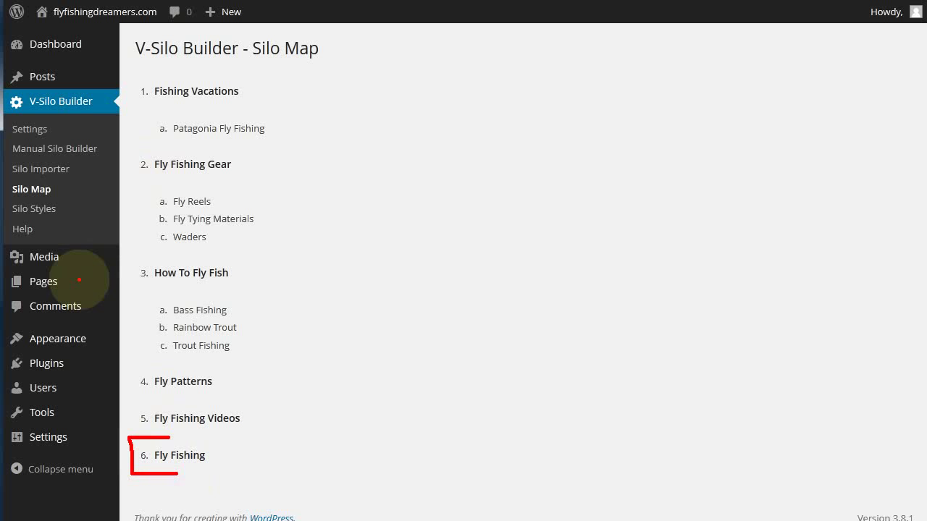
{"action": "left_click", "coordinate": [79, 280]}
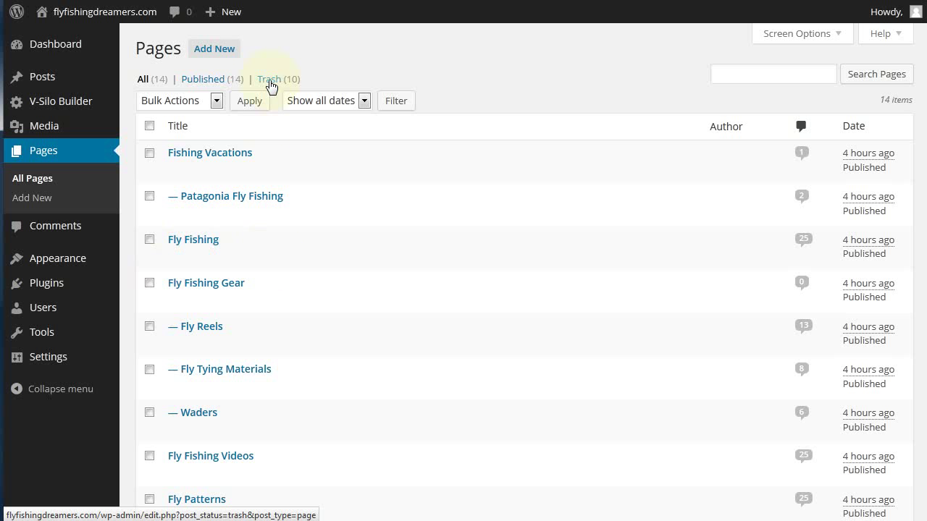
Step: Open Posts > Categories to check the Fly Fishing category among the 14 silo categories
{"action": "mouse_move", "coordinate": [67, 83]}
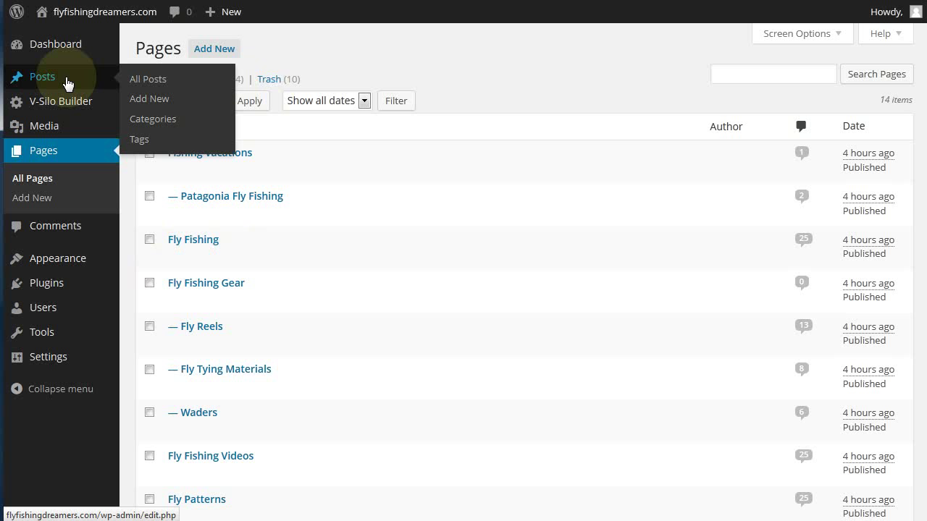
{"action": "left_click", "coordinate": [150, 125]}
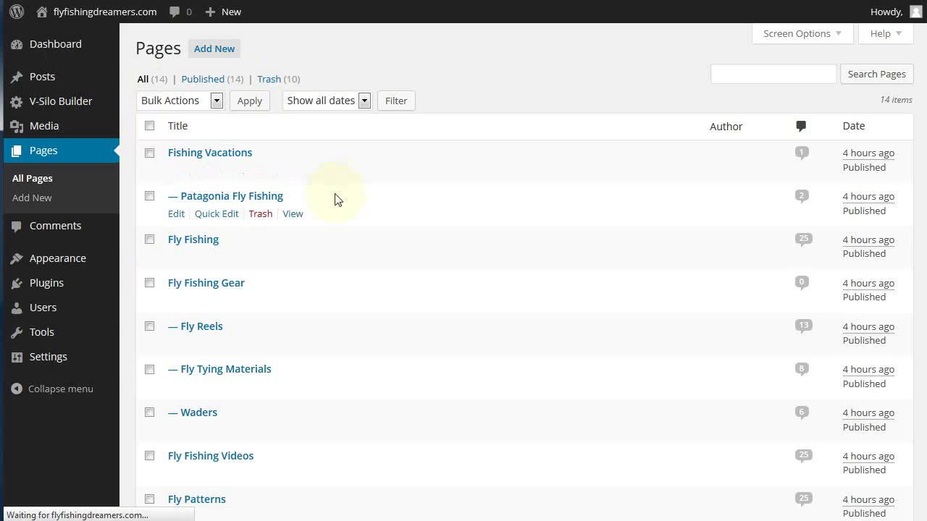
{"action": "mouse_move", "coordinate": [474, 269]}
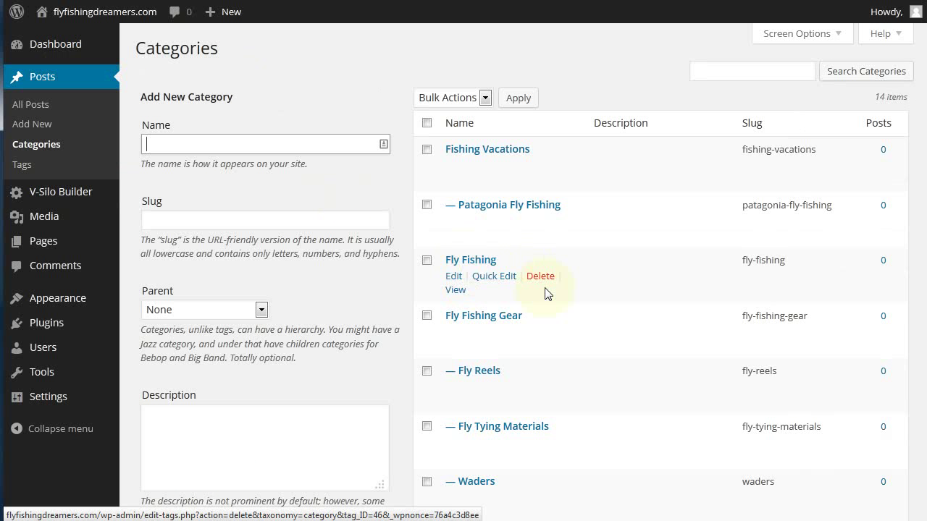